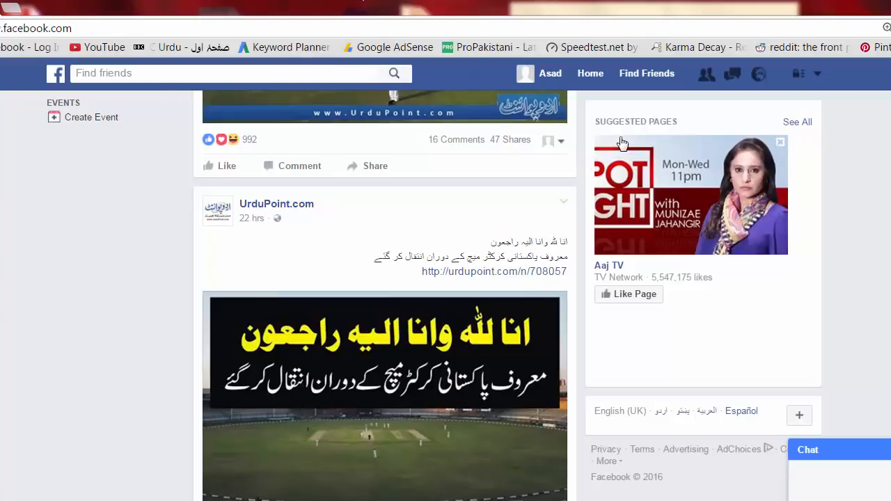
- Return to the News Feed, where the Fun 4 u page appears under Your Pages
click(591, 73)
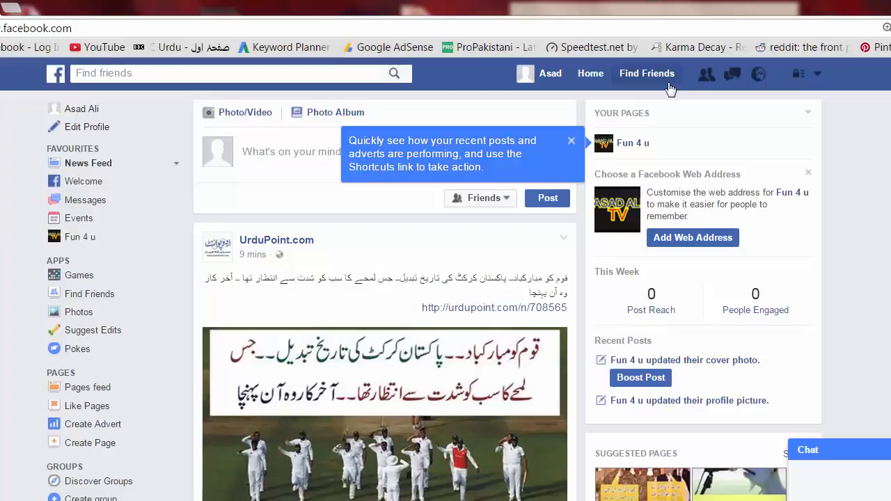
- From the account menu beside the Fun 4 u page, start creating a new page
click(819, 75)
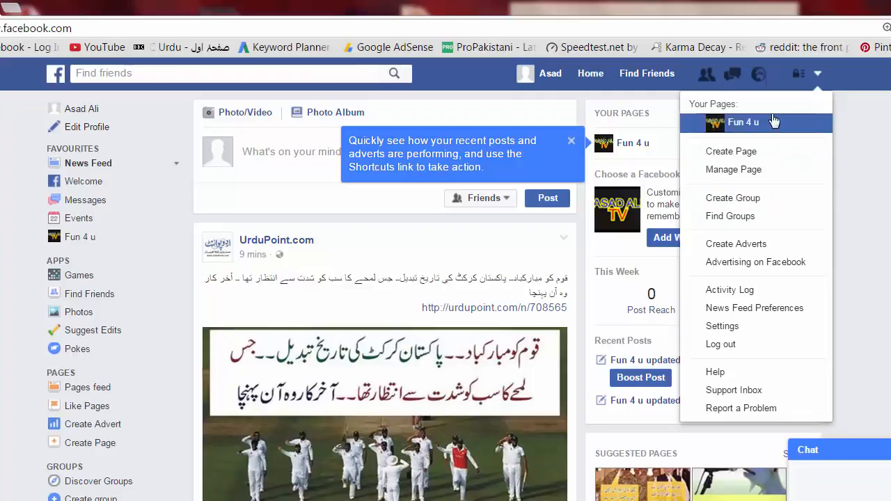
click(748, 158)
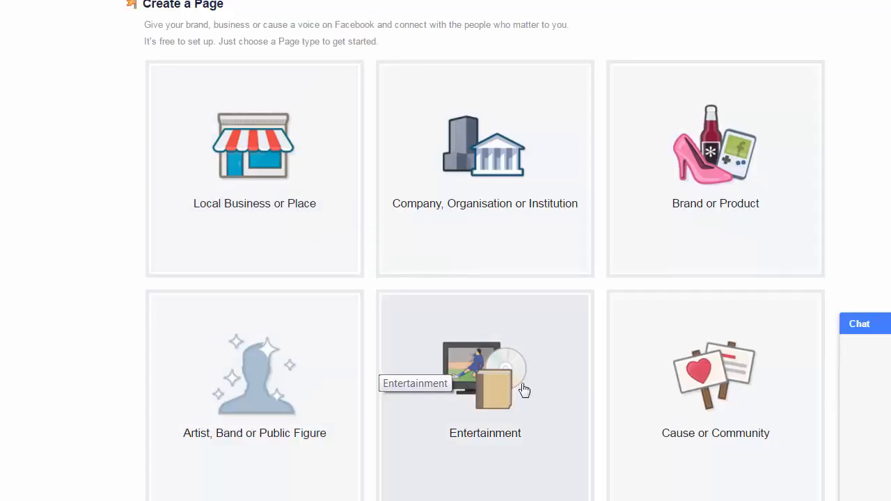
- Choose the Entertainment page type and set its category to TV Channel
click(499, 387)
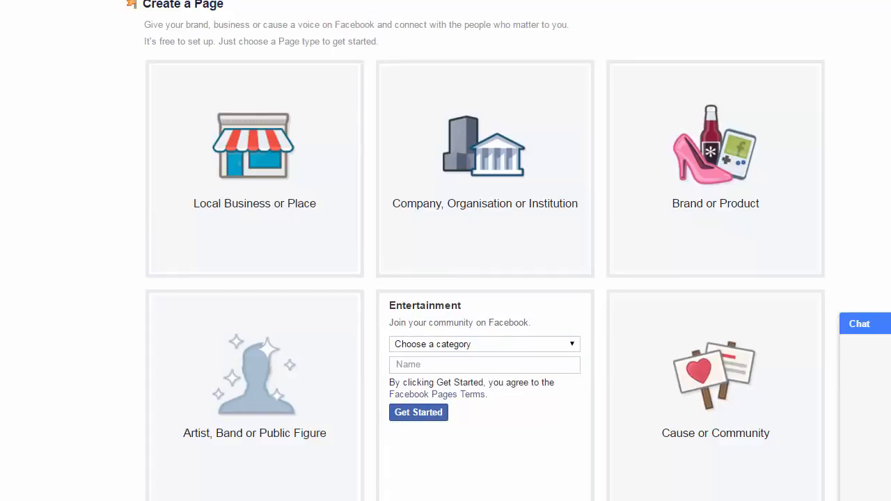
click(538, 352)
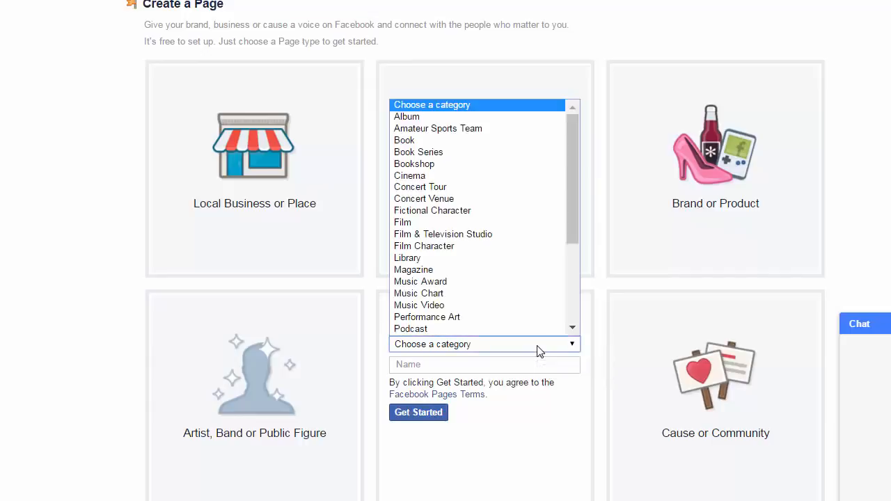
drag(578, 213, 572, 184)
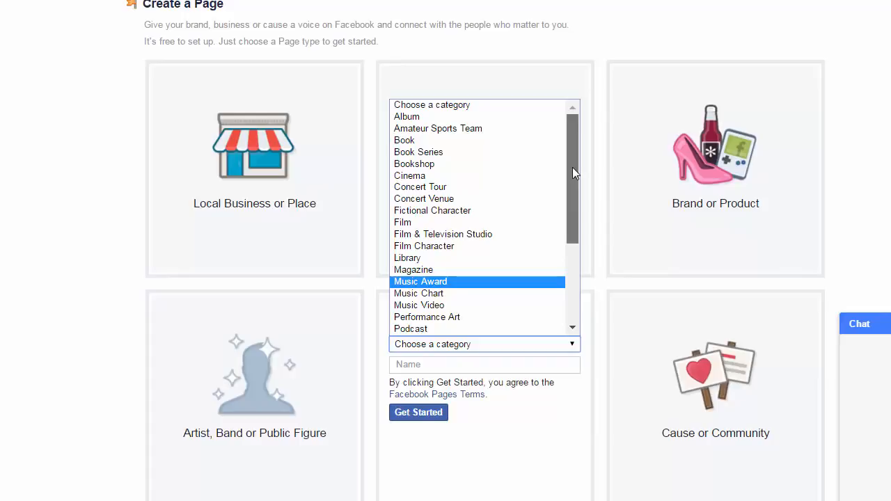
scroll(557, 253, down, 4)
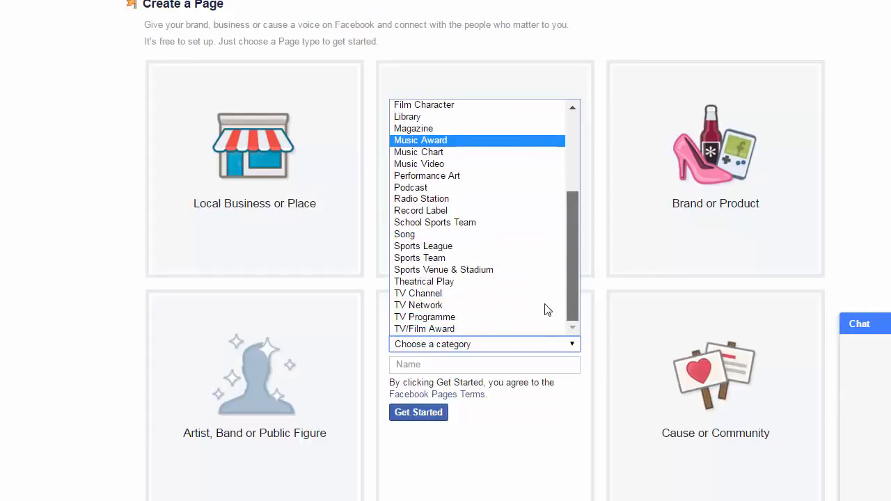
scroll(551, 219, up, 7)
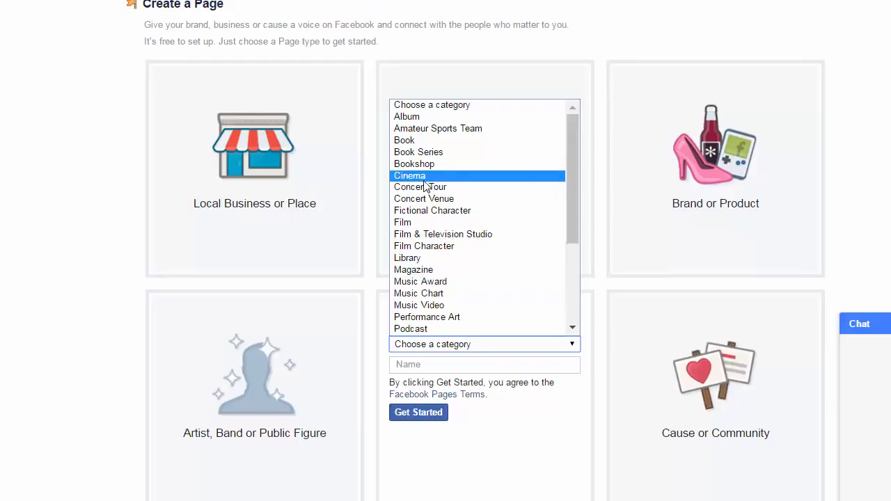
scroll(450, 230, down, 4)
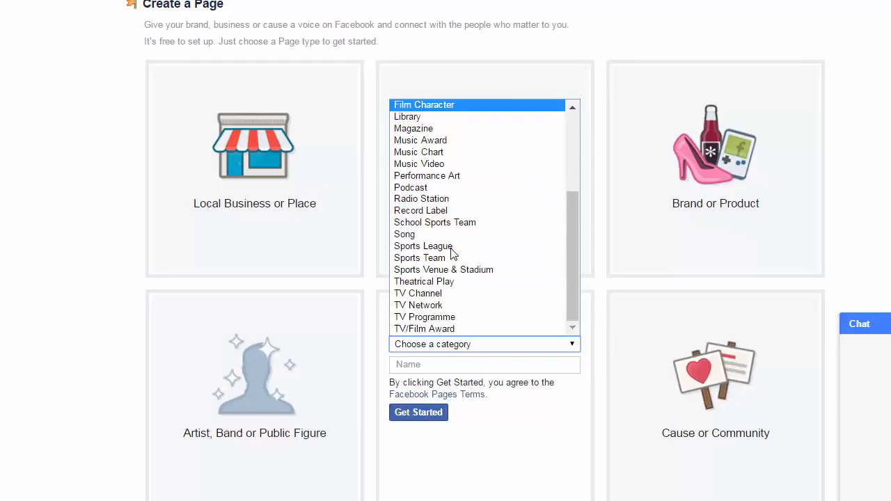
click(466, 299)
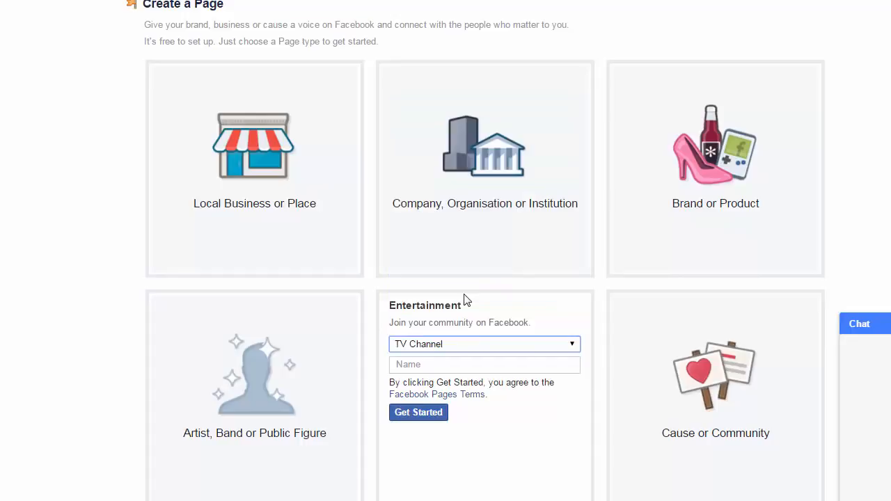
click(489, 367)
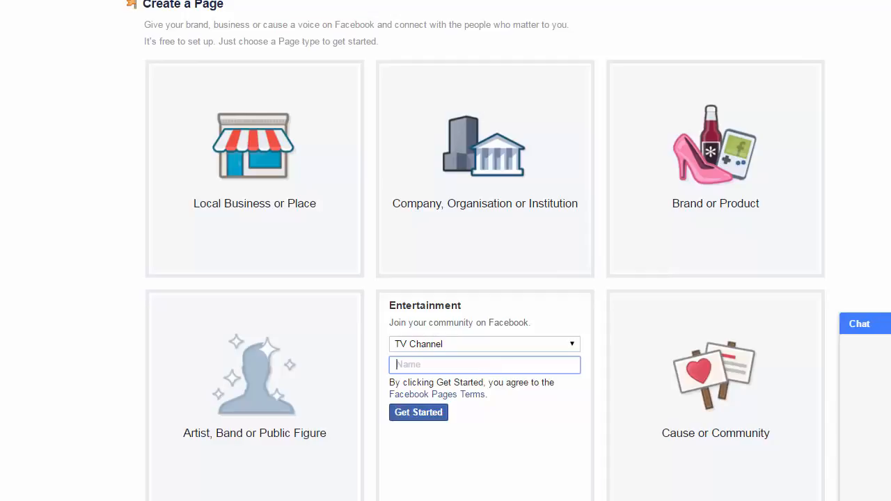
key(Down)
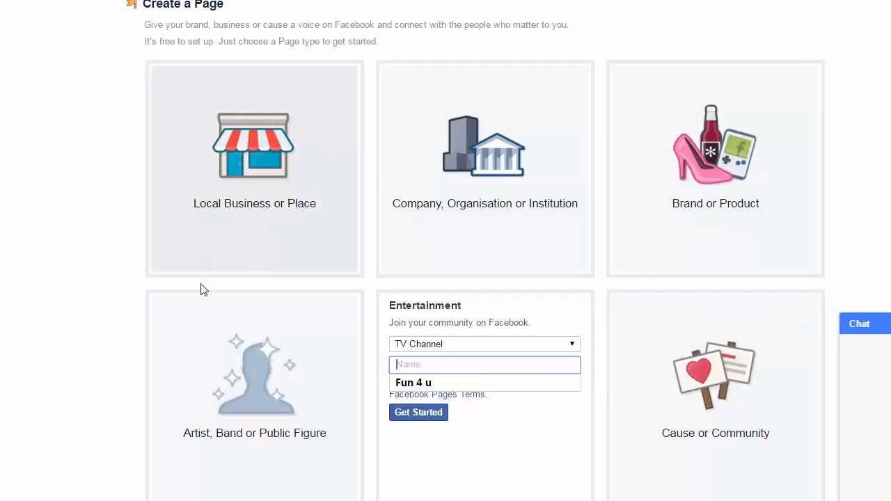
key(Down)
click(486, 418)
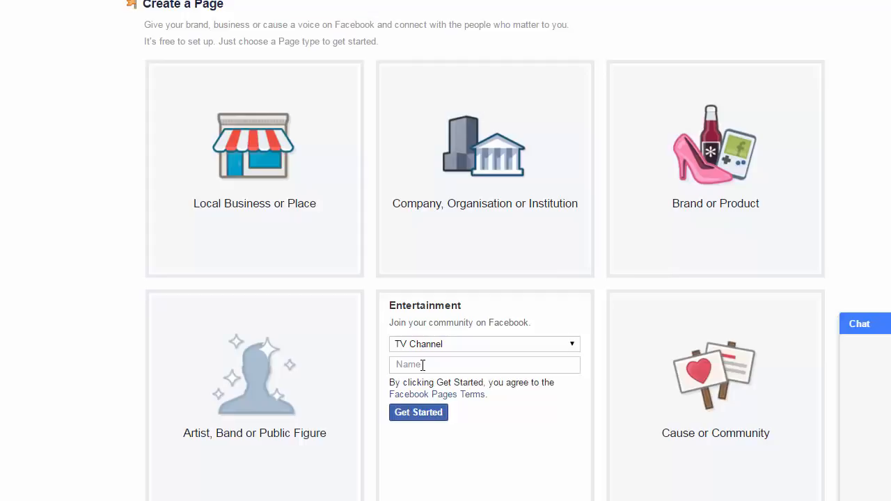
- Enter 'Fun and Art' as the Entertainment page's name
click(422, 365)
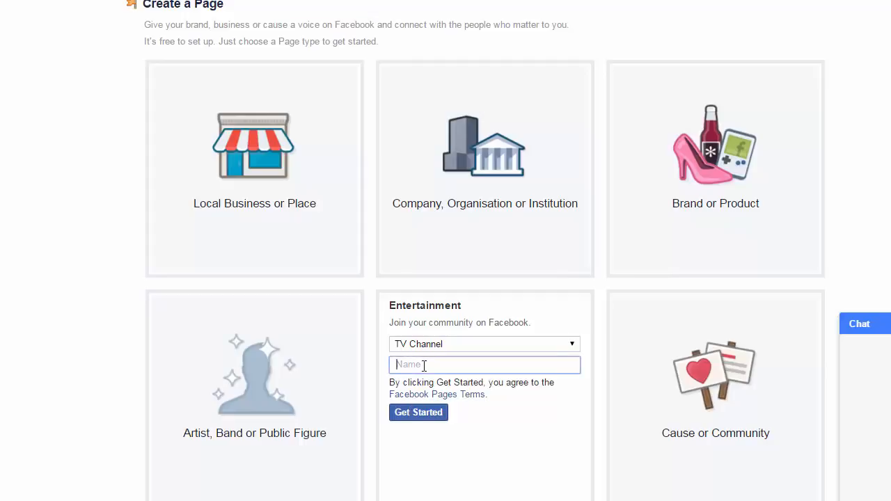
text(F)
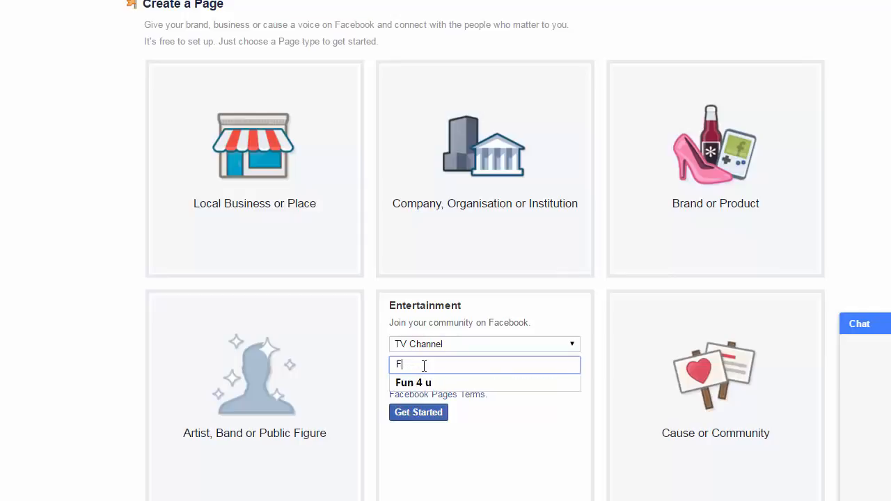
text(un a)
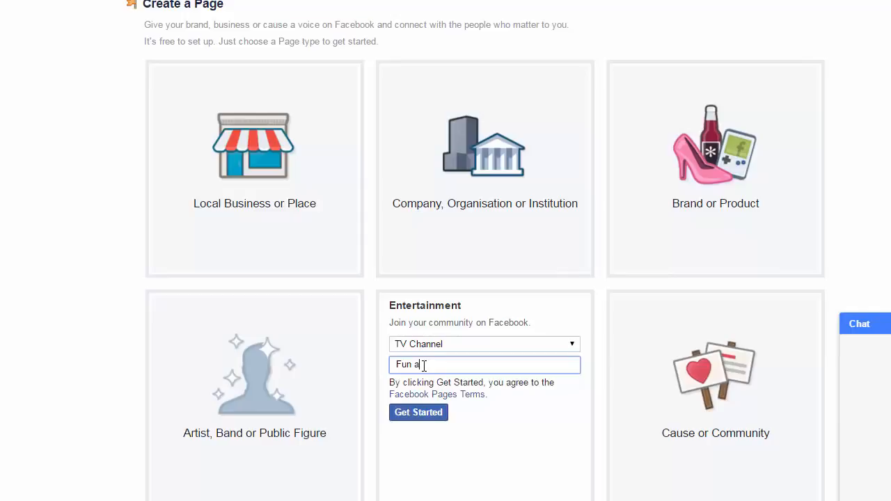
text(nd)
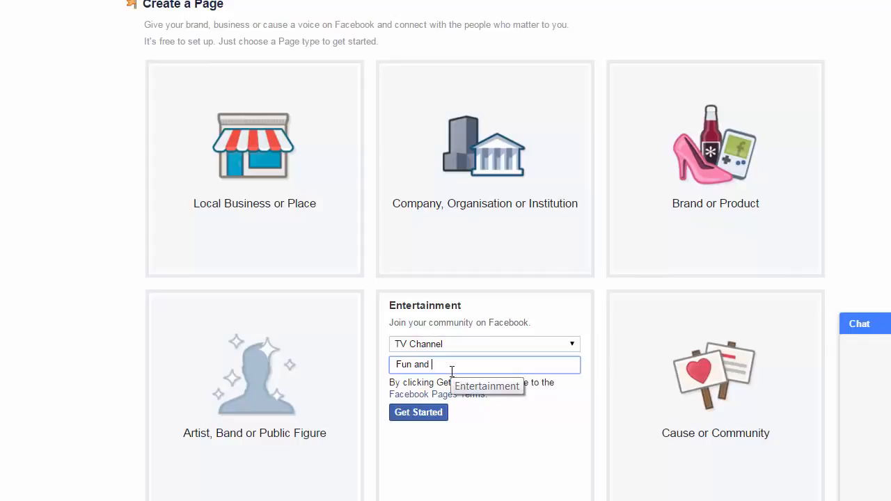
text(Art)
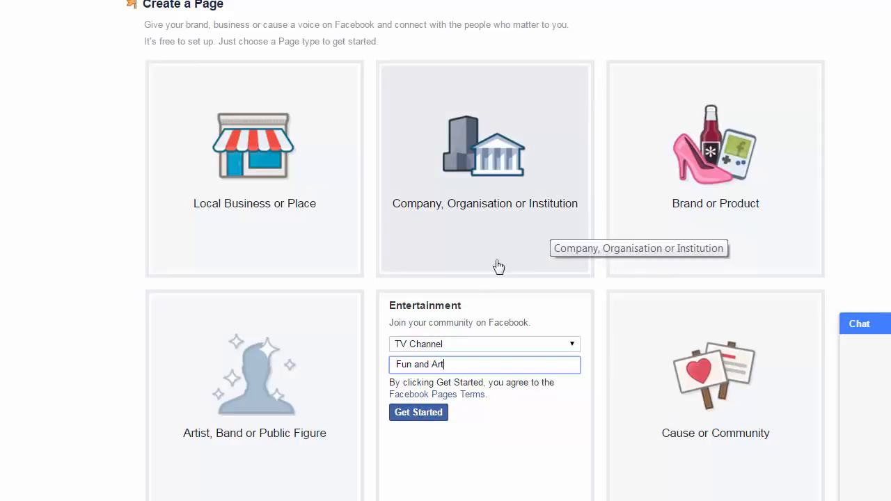
- Create the page, describe it as 'This Channel is just for Entertainment' and add the asad786.com website
click(430, 414)
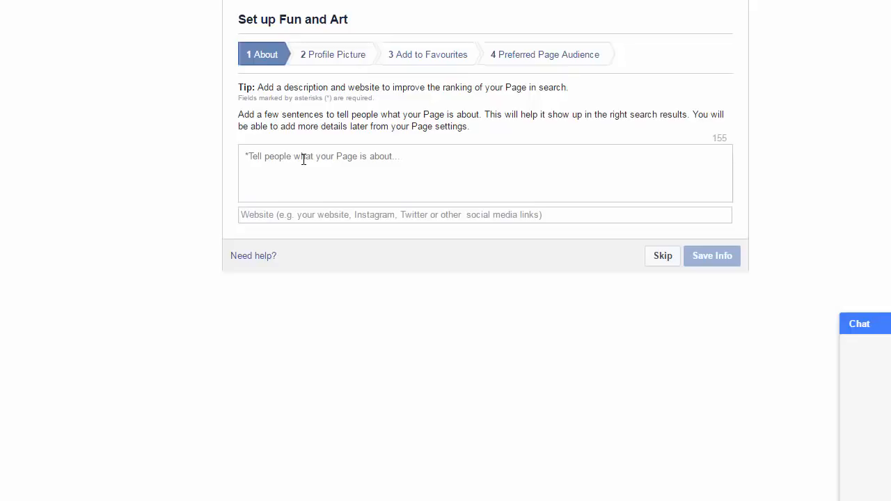
text(Th)
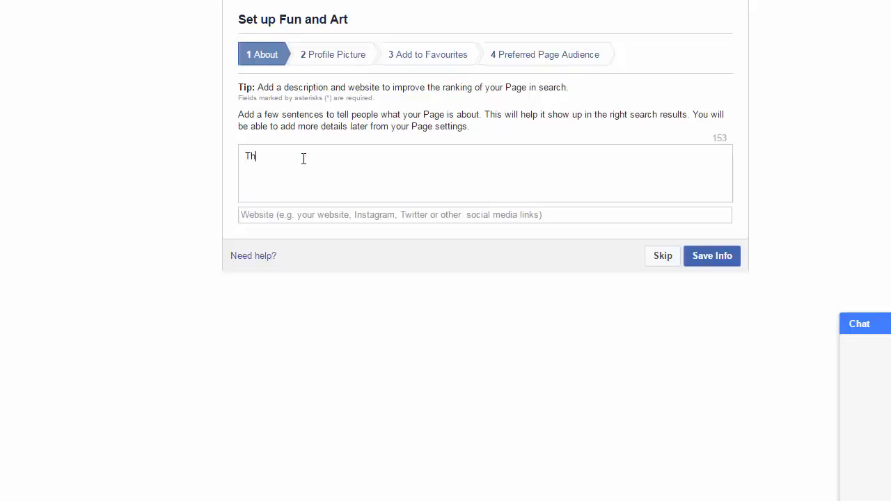
text(is Channel is just for Entertainment)
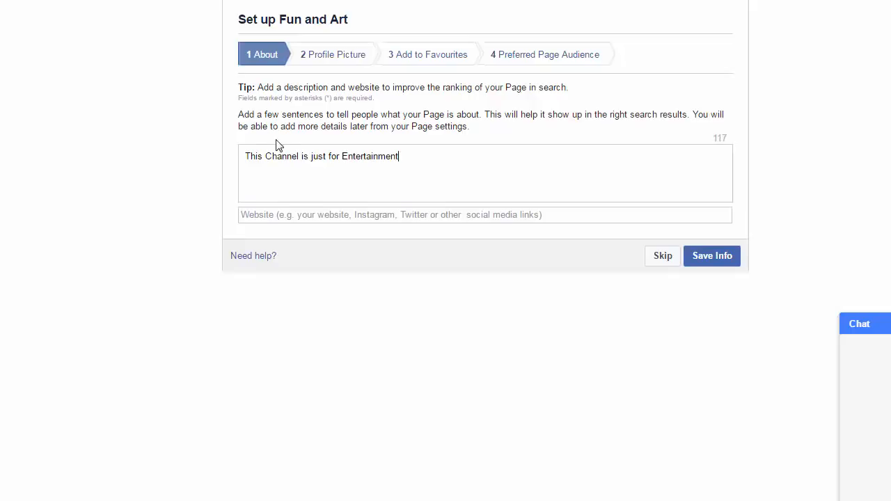
click(353, 217)
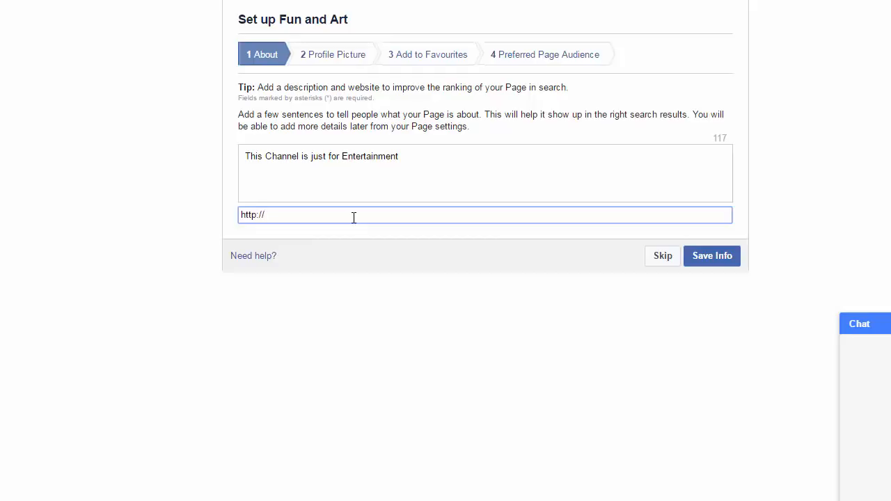
text(www)
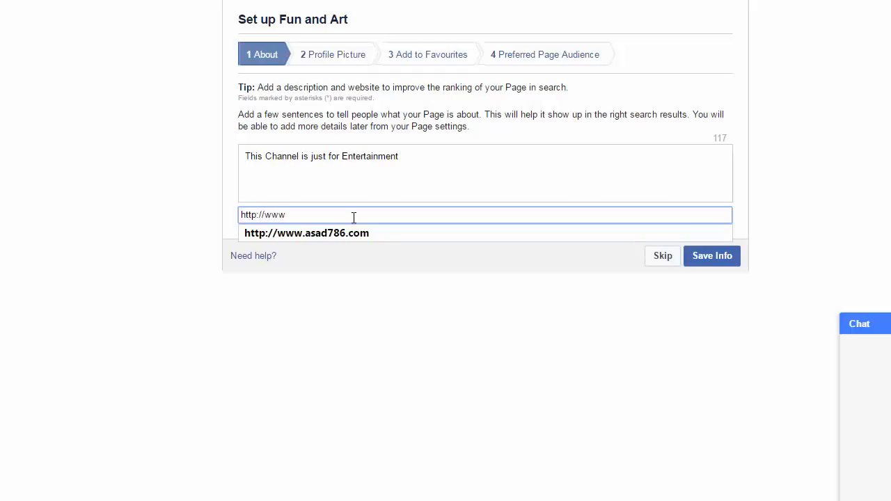
text(.asad786.com)
- Save the About details and upload the First_Frame TV logo image as the profile picture
click(717, 266)
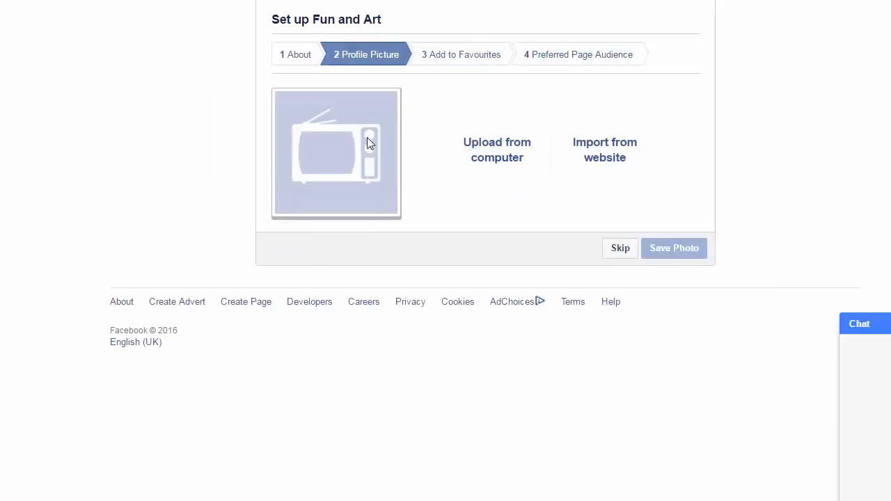
click(502, 142)
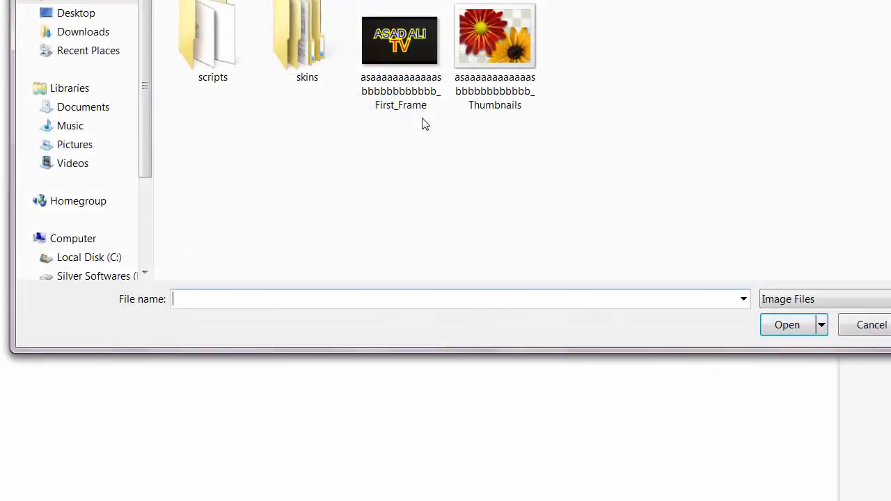
click(409, 61)
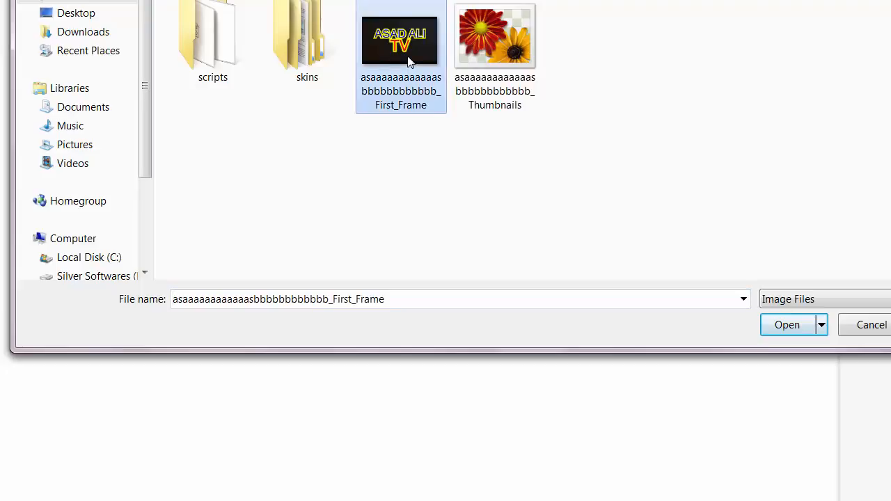
double_click(393, 40)
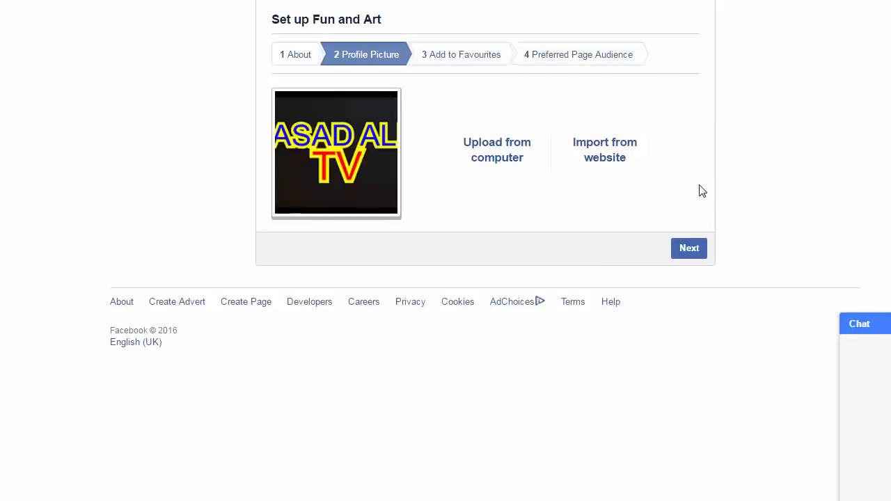
- Continue past the profile picture step and skip Add to Favourites
click(681, 249)
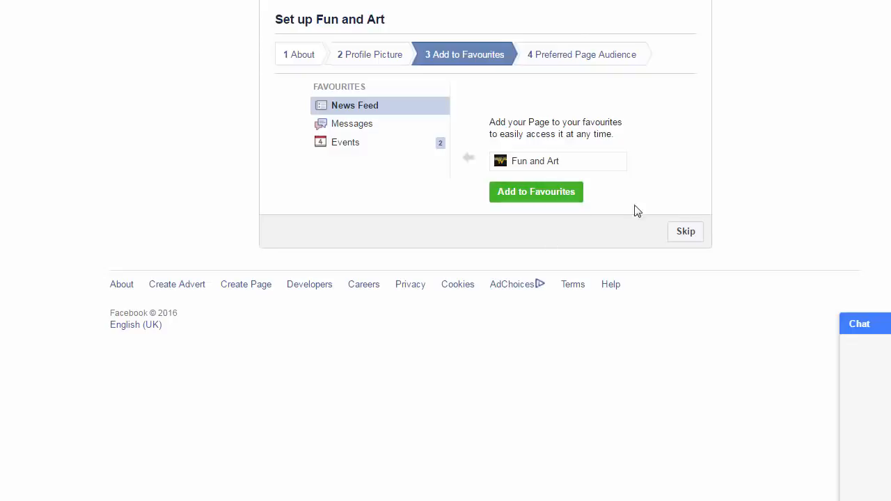
click(691, 236)
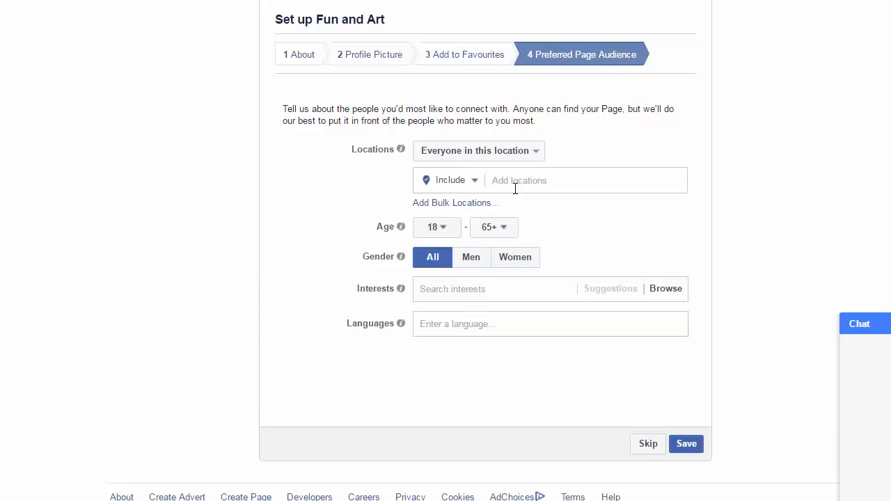
- Change the audience age range to 13 to 65+, leaving the maximum unchanged
click(454, 235)
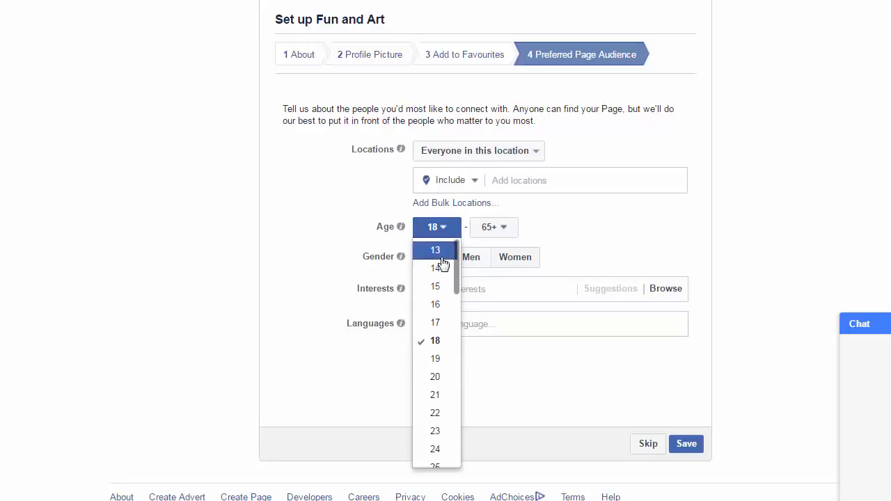
click(436, 250)
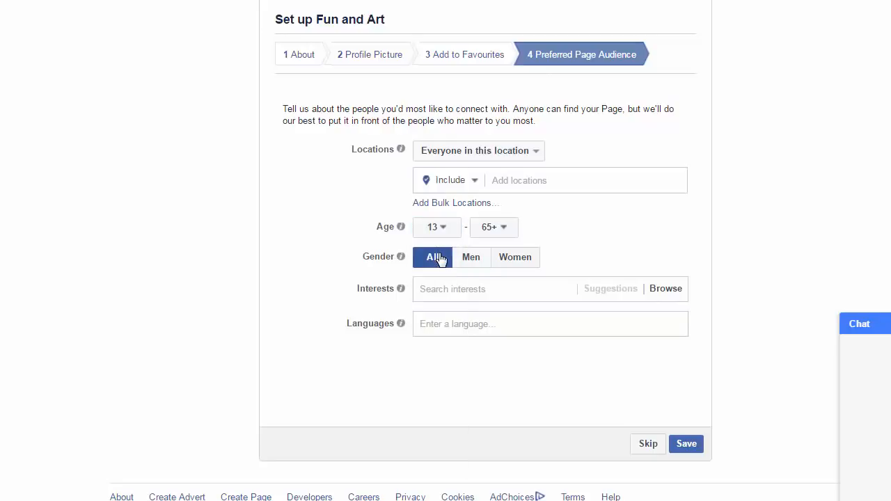
click(501, 235)
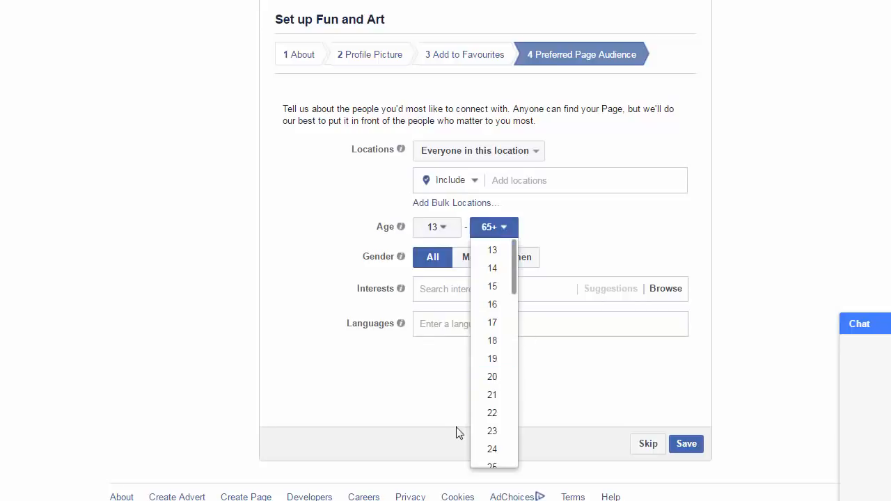
click(567, 209)
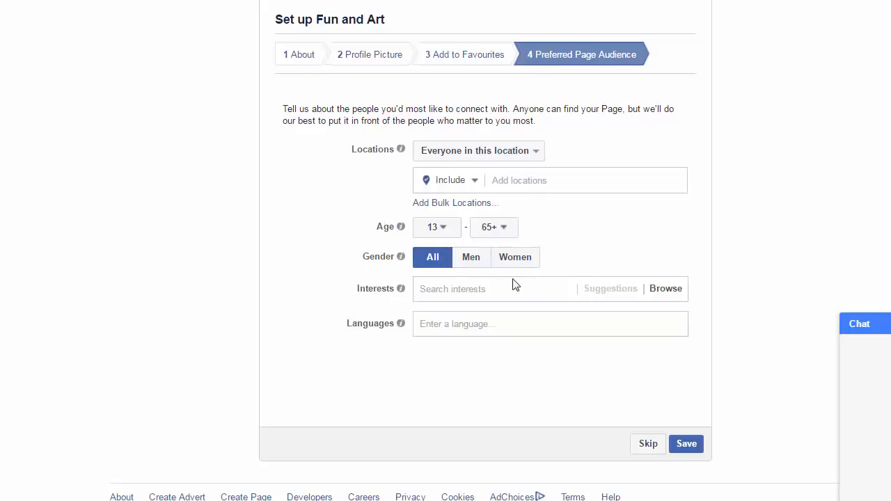
- Show the Interests browse list with categories like Business and industry, Entertainment and Food and drink
click(444, 289)
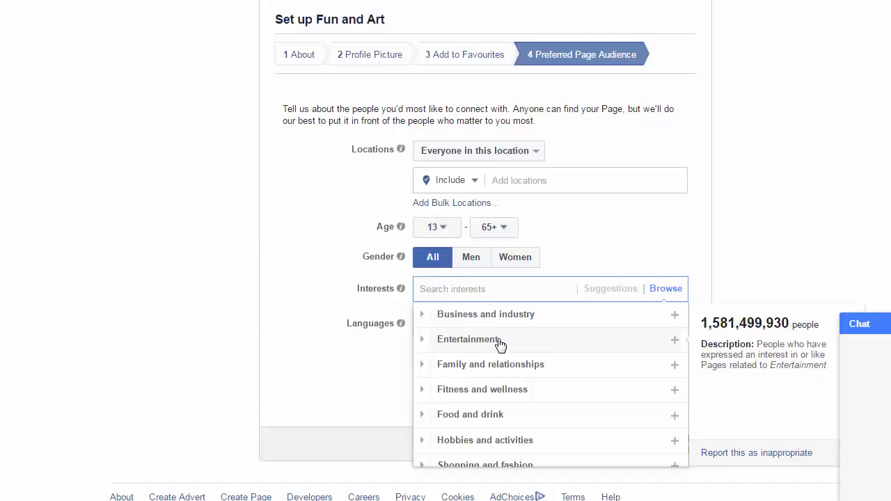
- Browse the Entertainment > Films interest subcategories
click(500, 341)
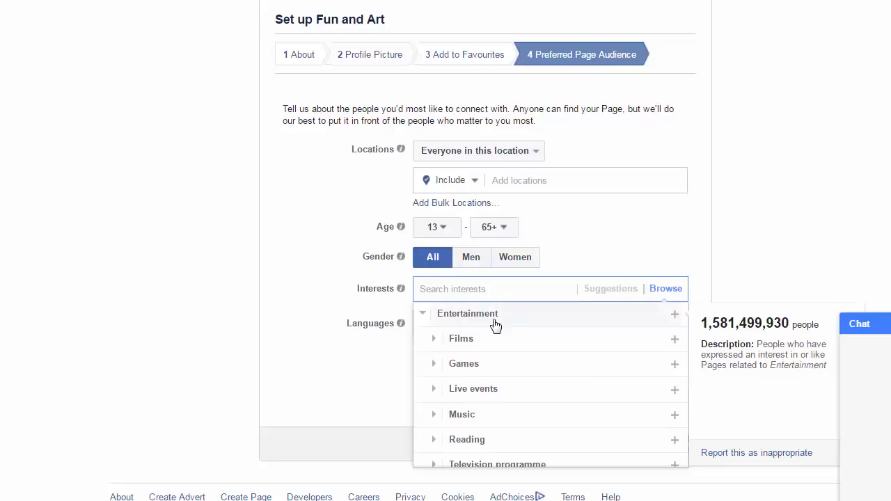
click(484, 341)
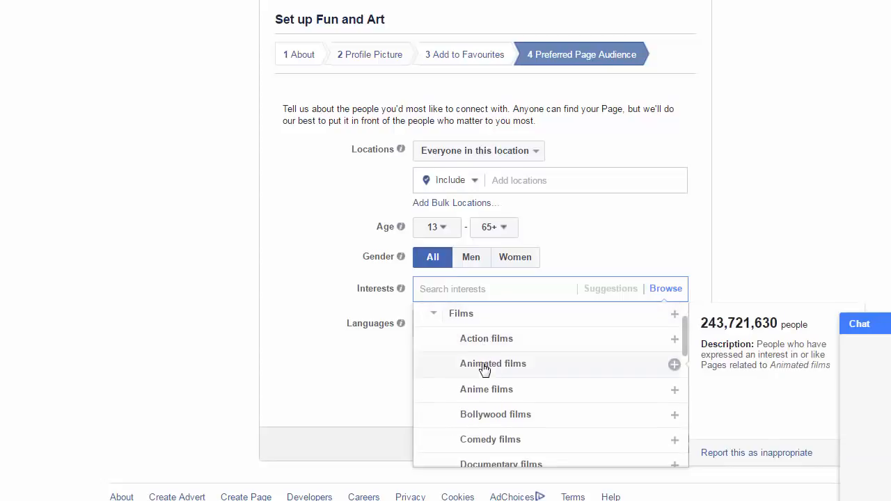
scroll(503, 341, down, 2)
scroll(504, 346, up, 2)
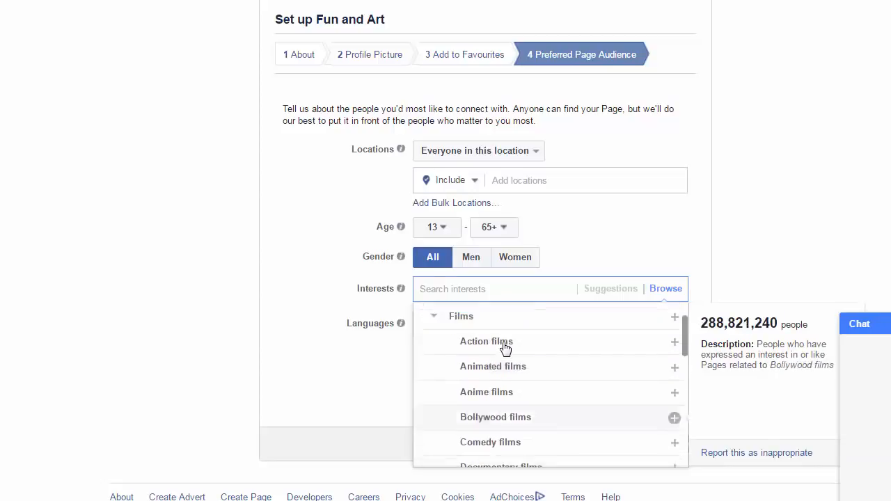
scroll(506, 349, up, 1)
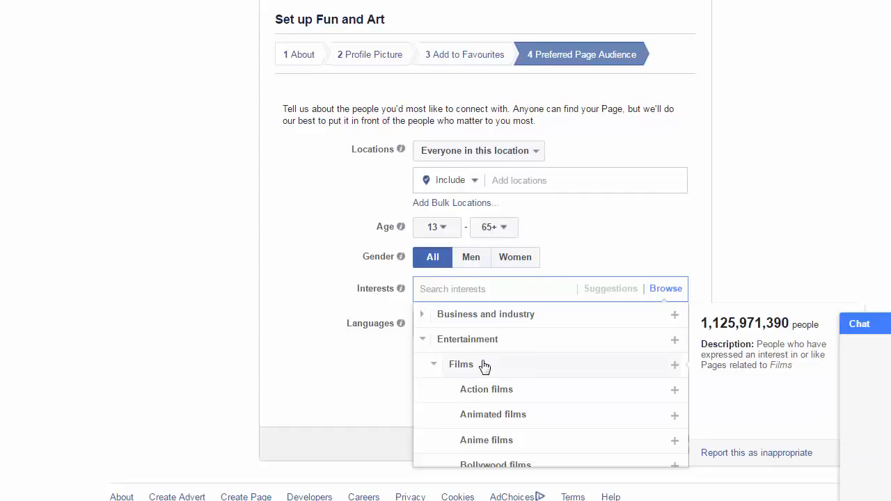
scroll(484, 366, down, 4)
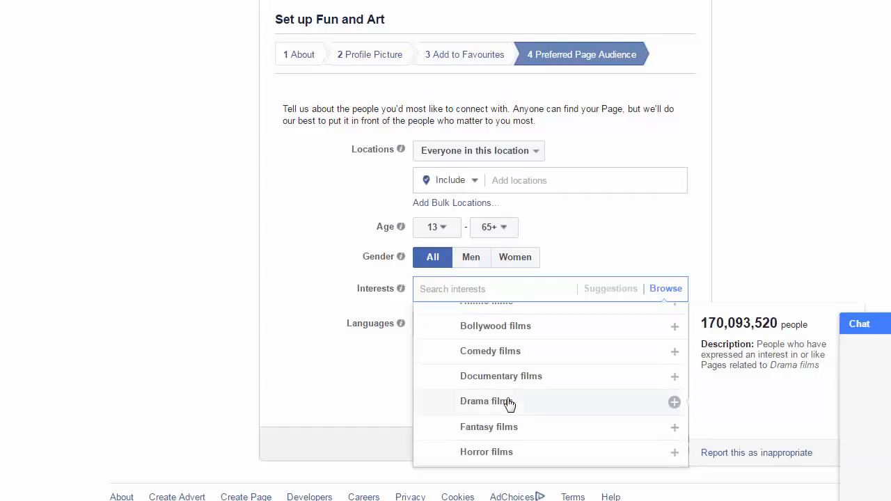
scroll(507, 403, up, 4)
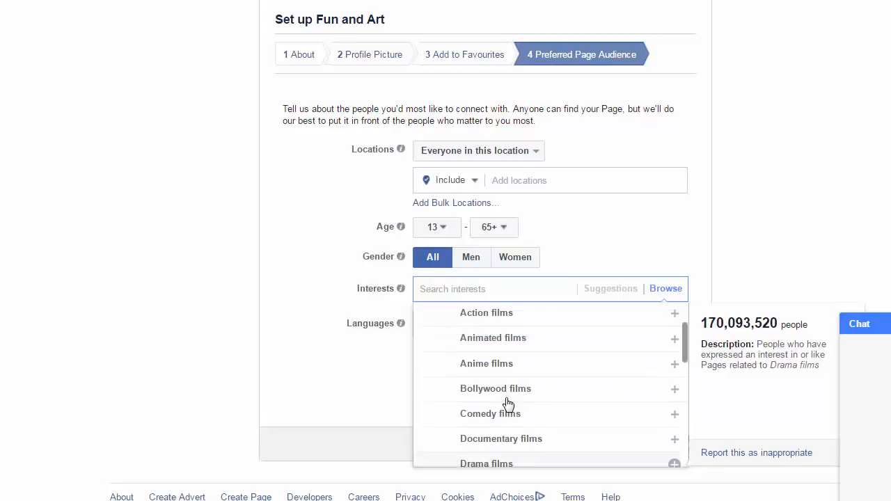
scroll(485, 352, down, 5)
scroll(486, 353, up, 5)
scroll(489, 354, up, 1)
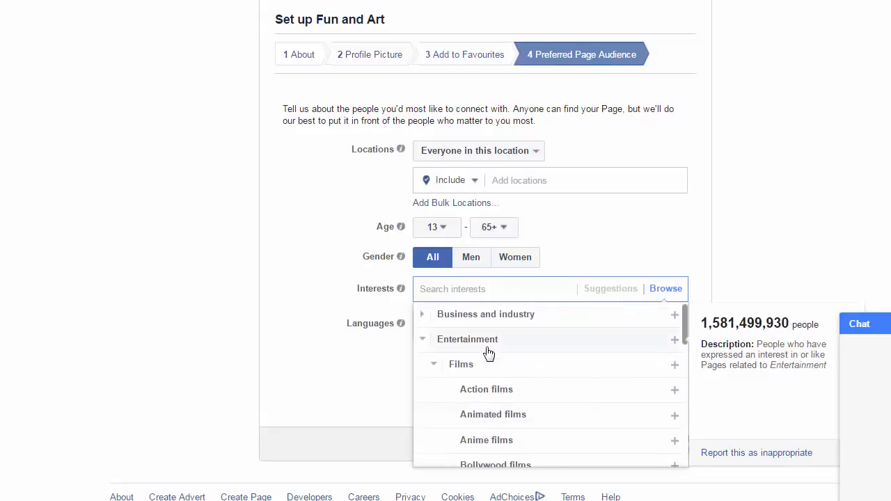
scroll(489, 354, down, 5)
scroll(489, 353, up, 5)
scroll(530, 399, down, 4)
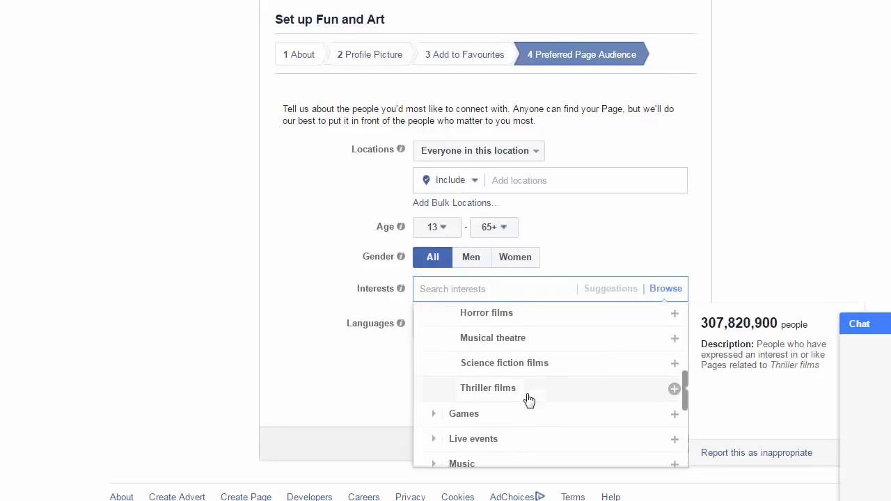
scroll(527, 397, down, 2)
scroll(519, 390, up, 1)
scroll(522, 392, down, 3)
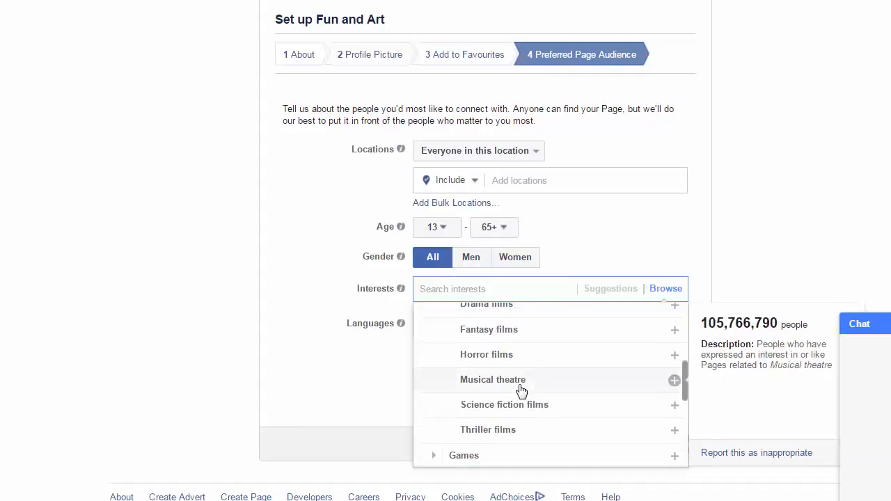
scroll(521, 390, up, 5)
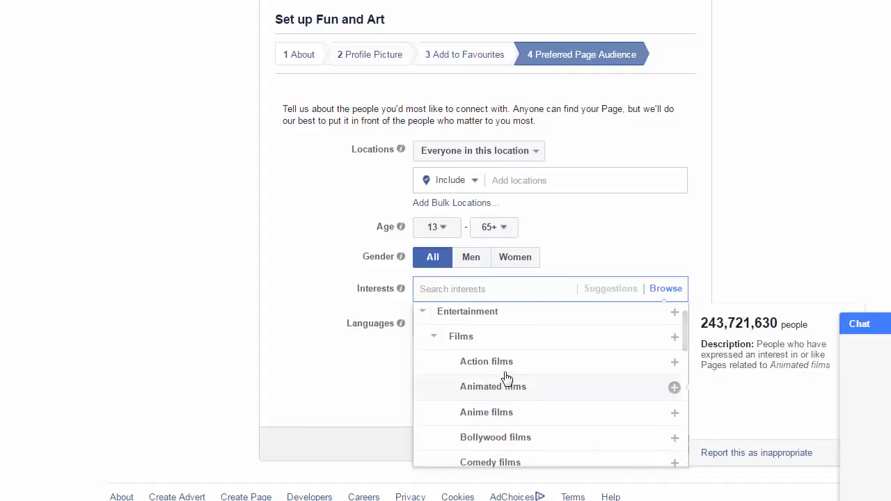
scroll(513, 408, down, 2)
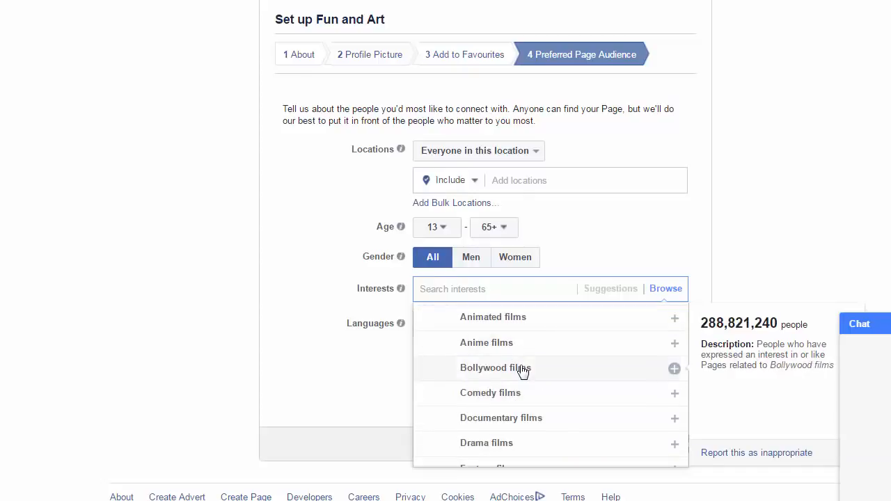
- Add Bollywood films, then remove it and close the list, leaving Interests empty
click(523, 369)
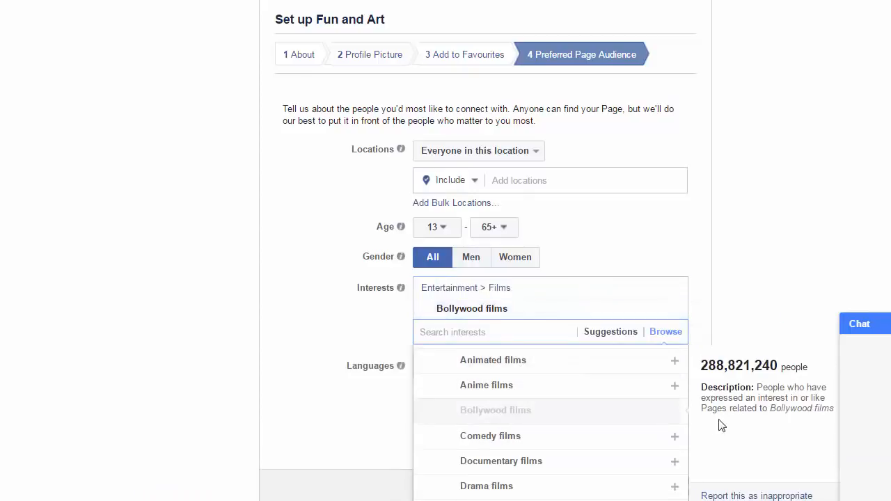
click(490, 410)
click(394, 374)
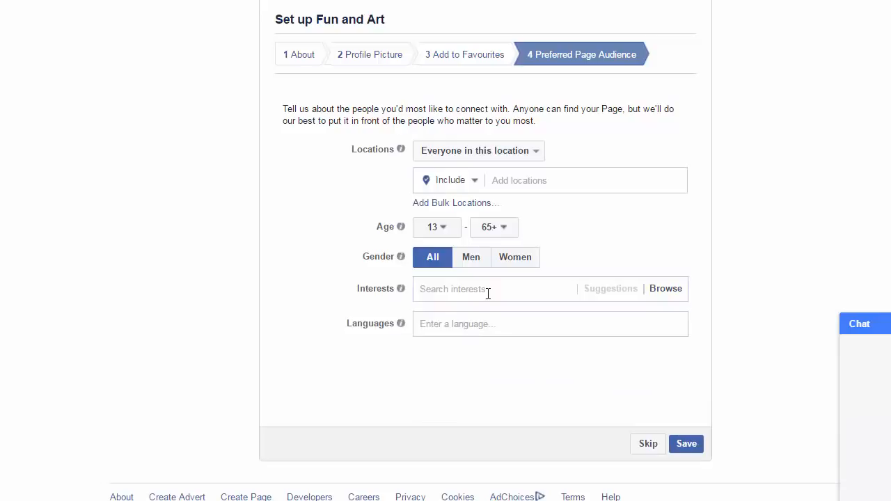
- Add English (US), Hindi and Urdu as languages in the Preferred Page Audience
click(466, 327)
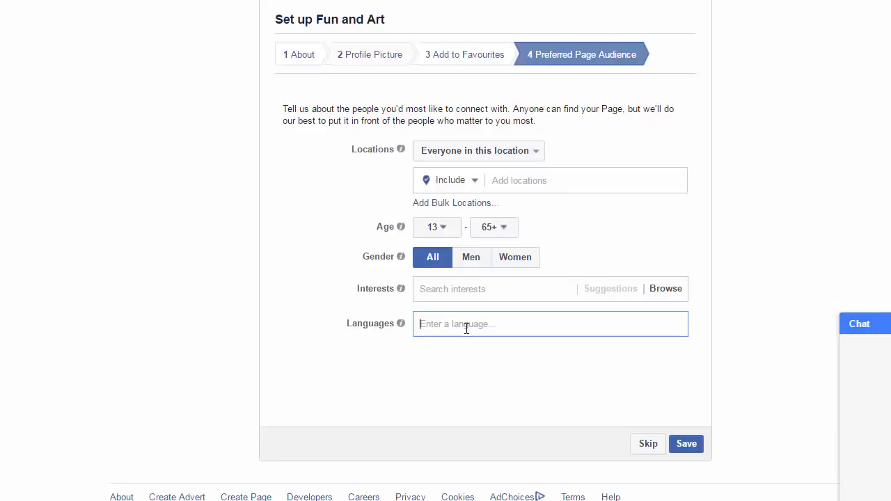
text(engli)
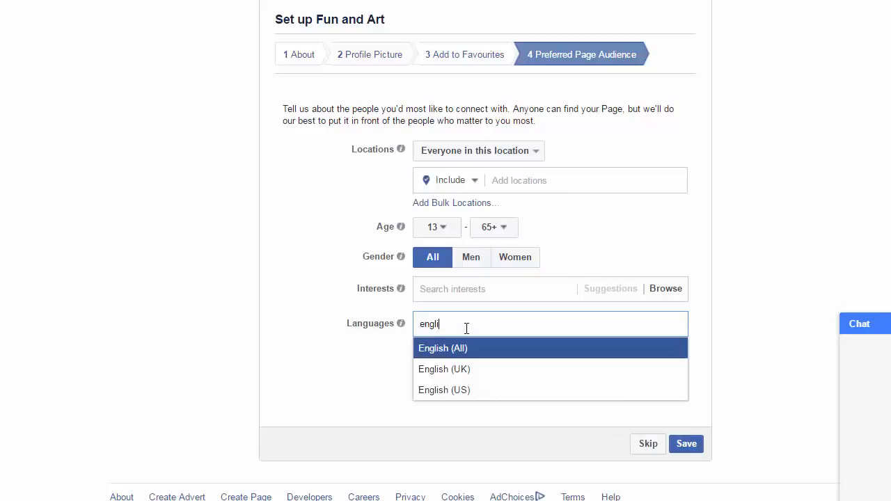
click(472, 402)
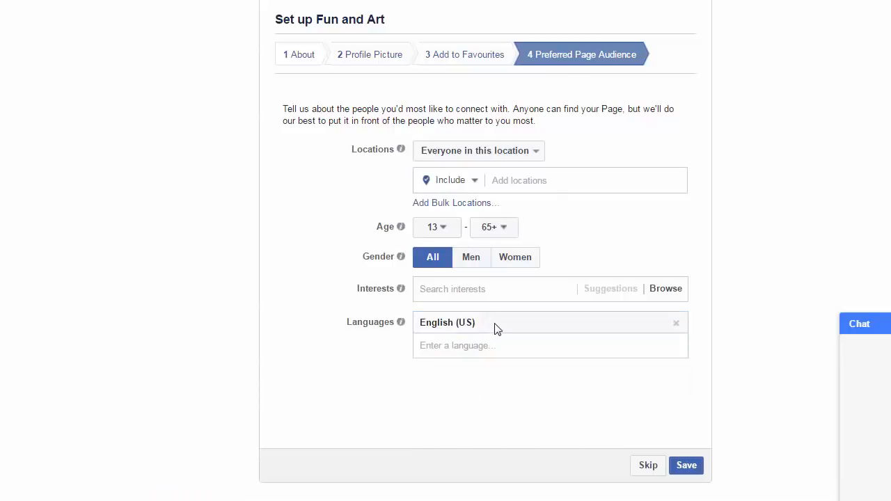
click(481, 348)
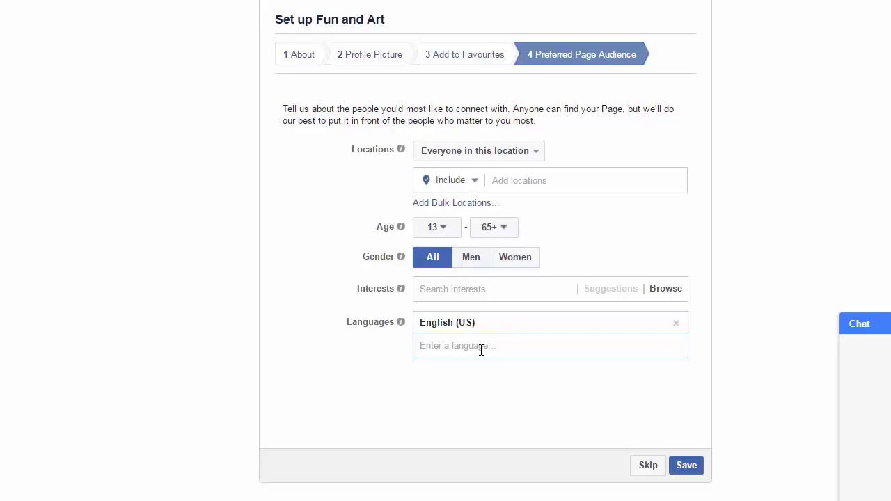
text(hindi)
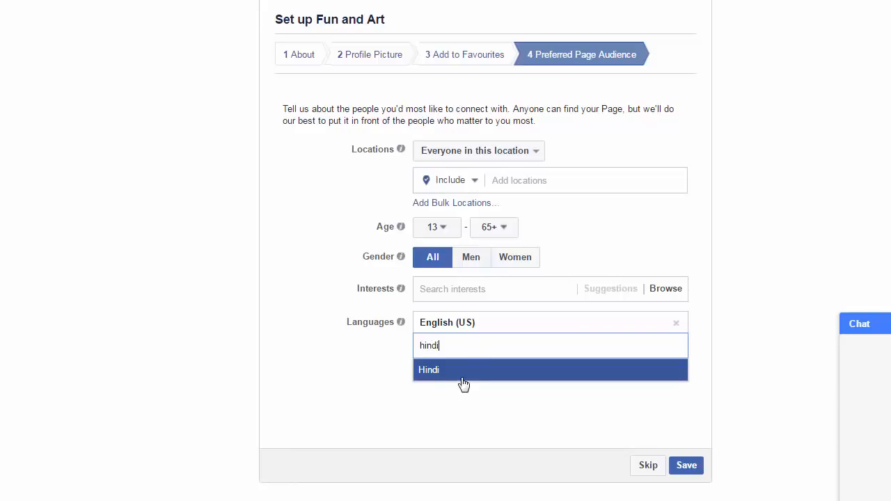
click(463, 376)
text(u)
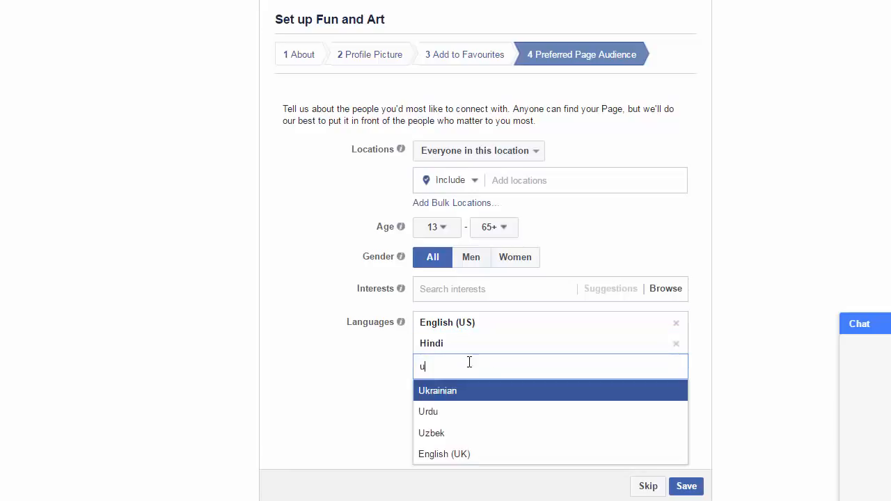
text(rdu)
click(442, 406)
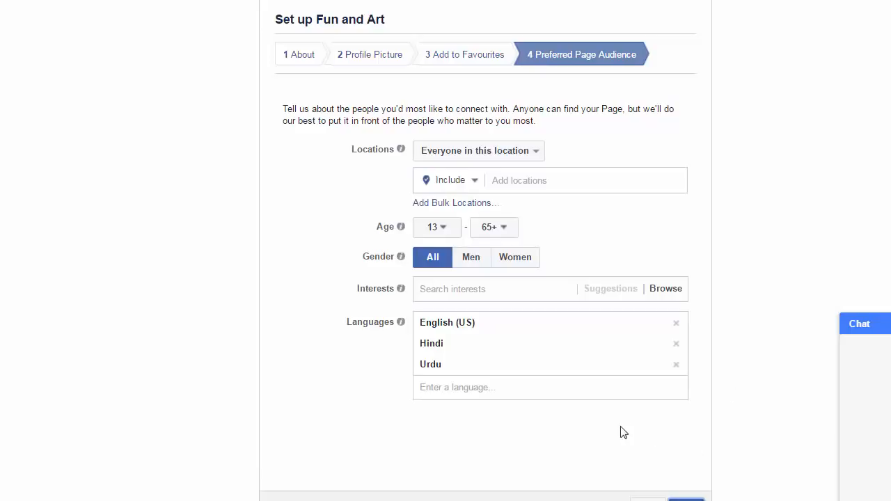
- Save the Preferred Page Audience settings to finish creating the Fun and Art page
click(681, 500)
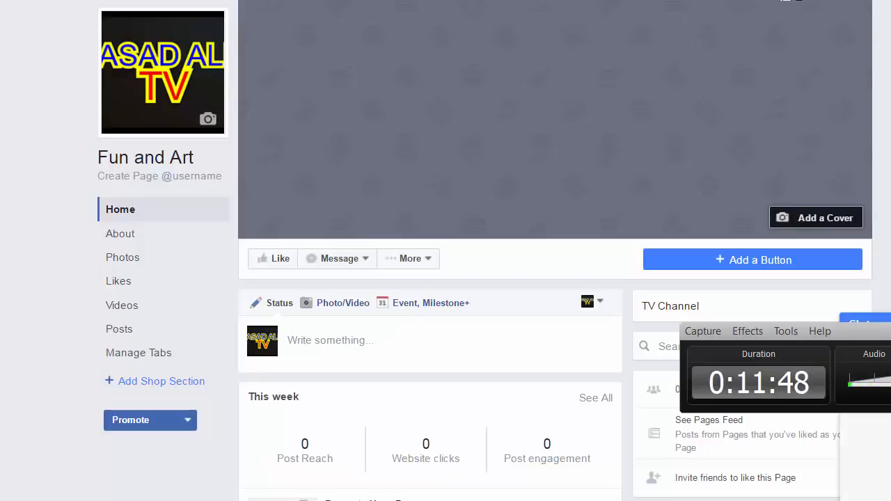
click(879, 0)
click(878, 0)
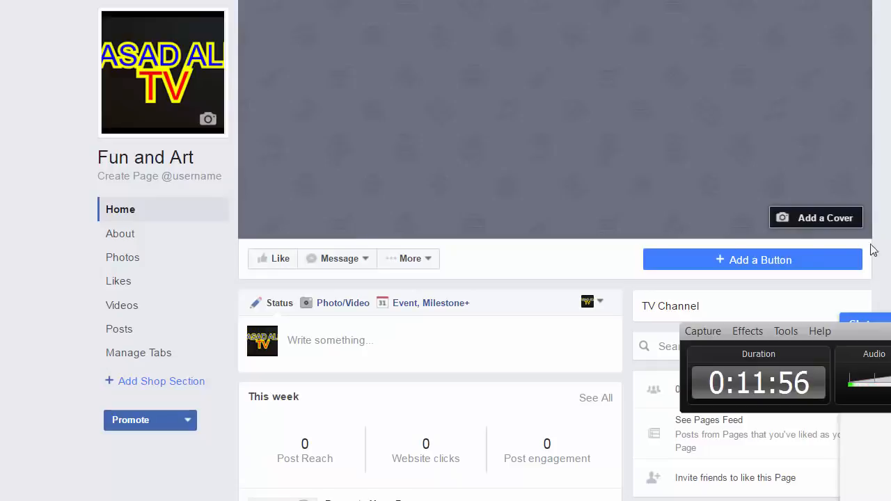
- Upload the First_Frame ASAD ALI TV image as the cover, reposition it, and save
click(817, 221)
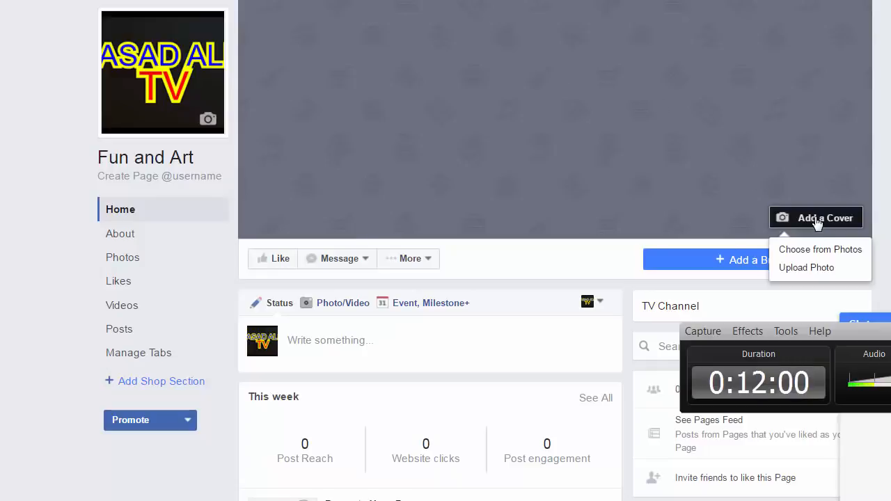
click(816, 270)
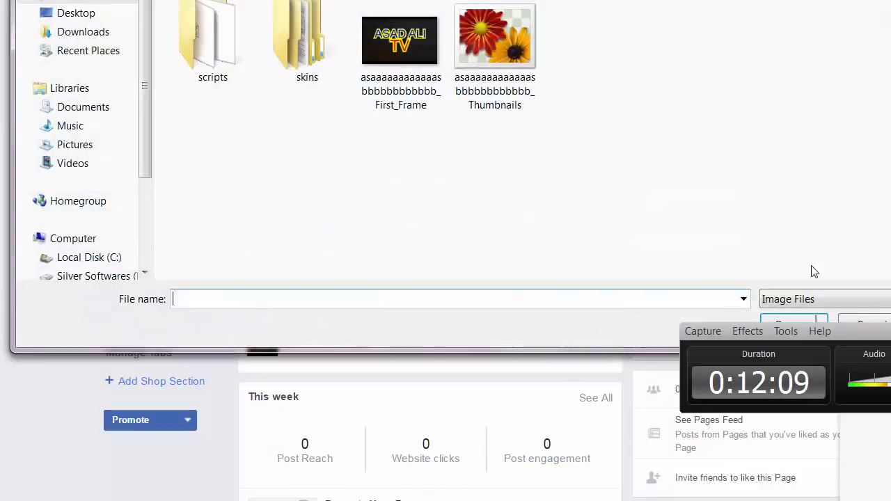
double_click(402, 83)
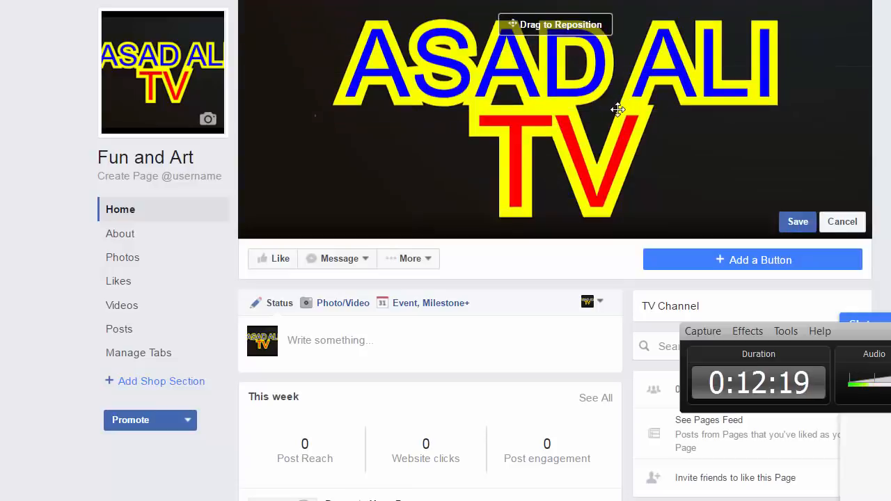
drag(687, 140, 613, 129)
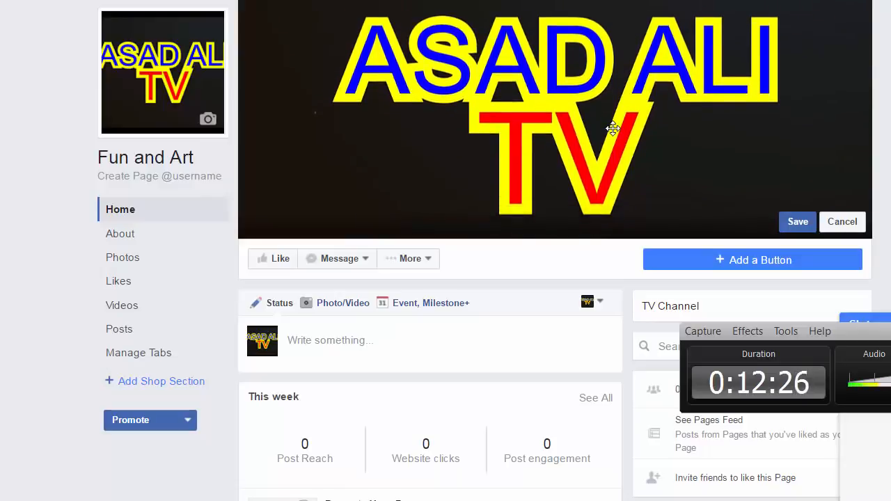
click(795, 223)
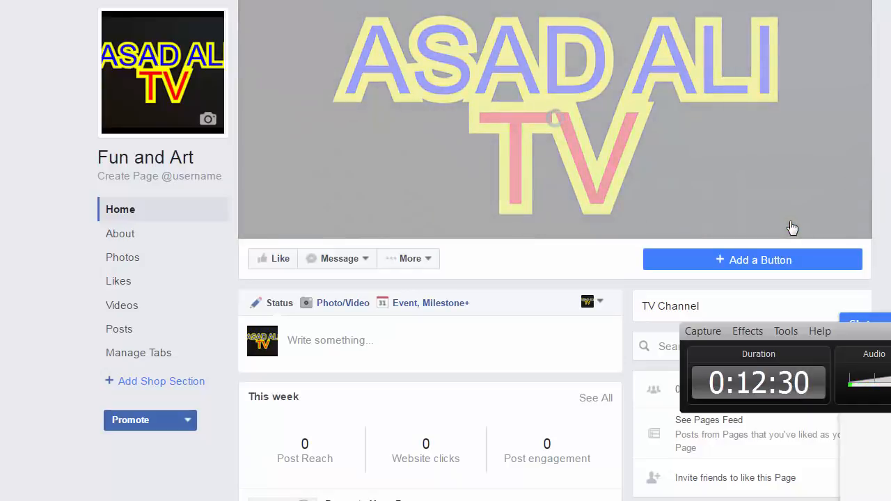